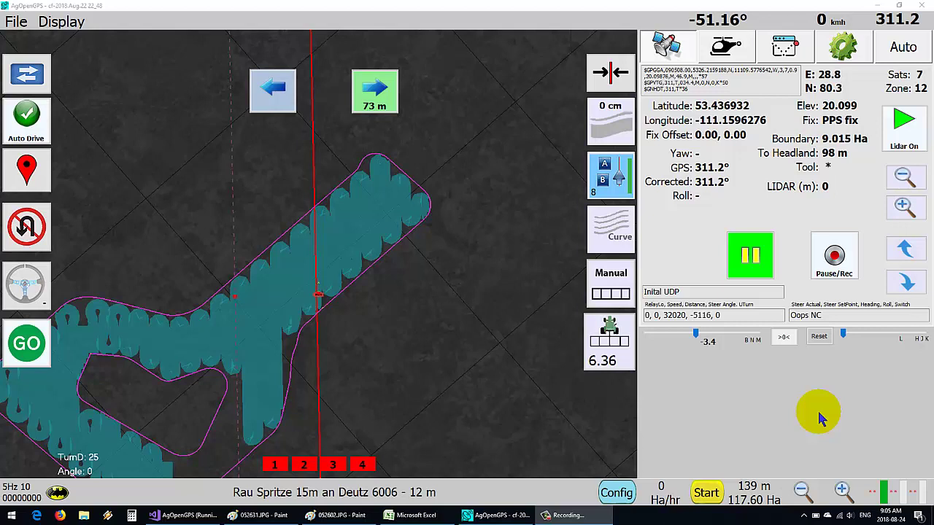
# Step: Review the section widths and the vehicle dimensions in the vehicle settings, then close them without changes
pyautogui.click(369, 241)
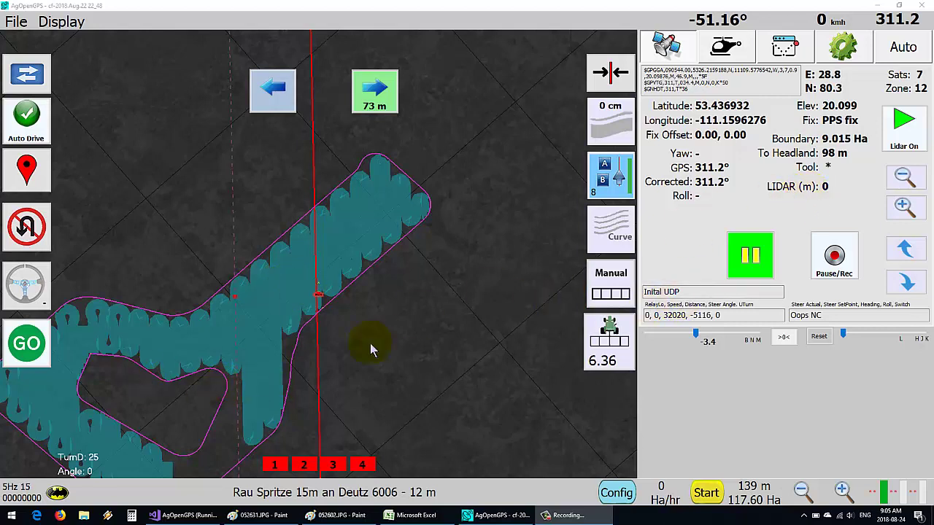
pyautogui.click(619, 492)
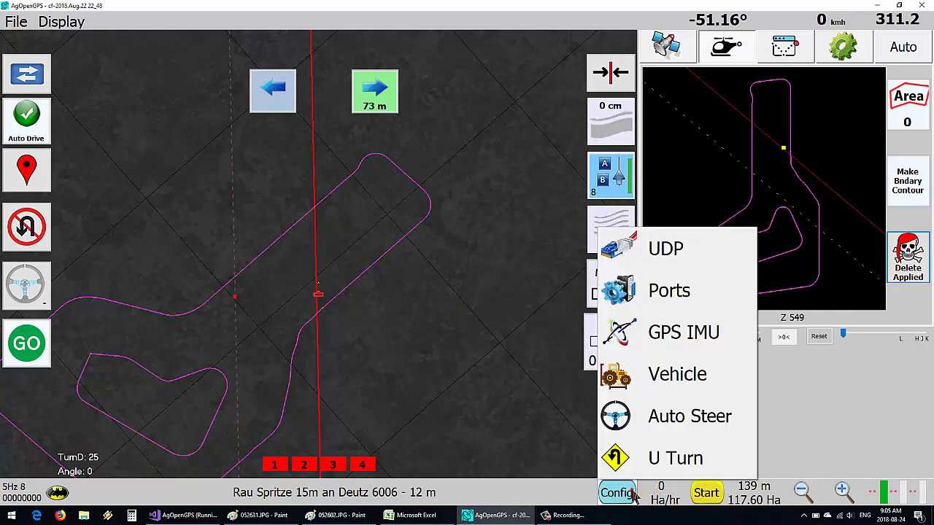
pyautogui.click(666, 379)
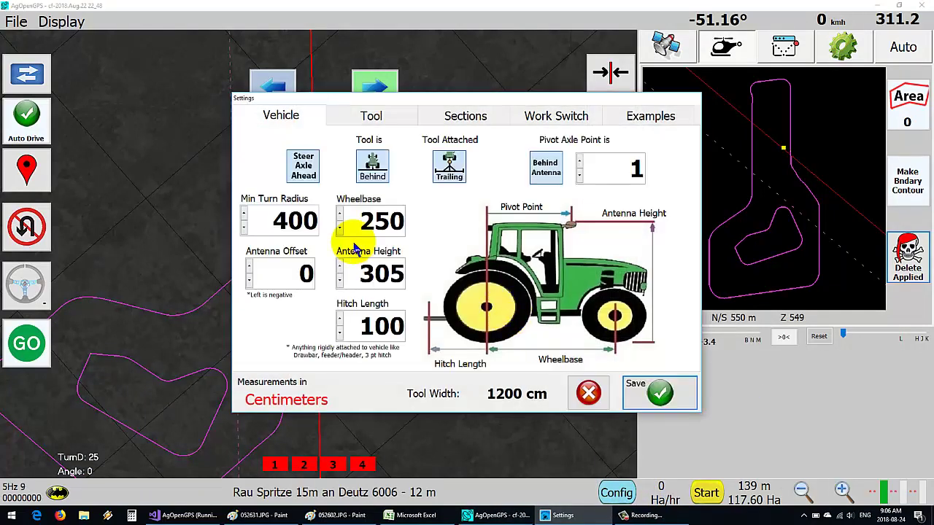
pyautogui.click(444, 118)
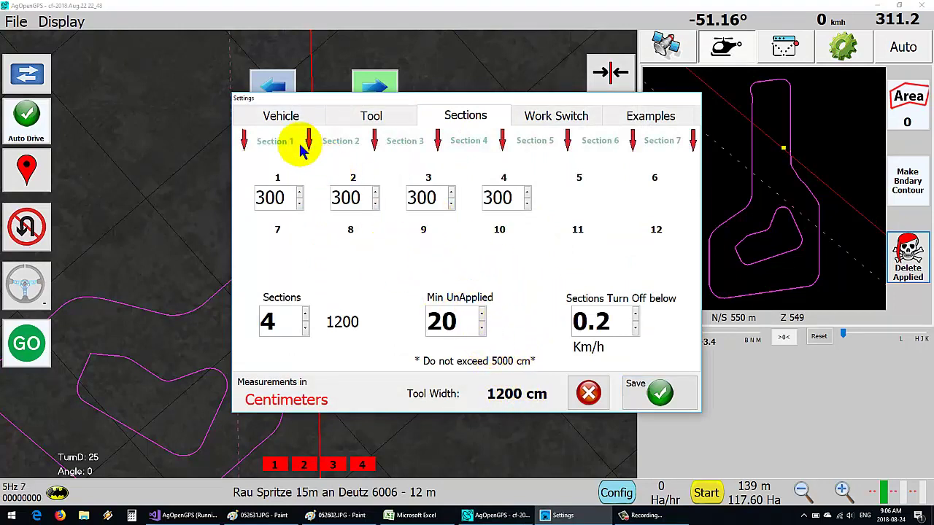
pyautogui.click(277, 117)
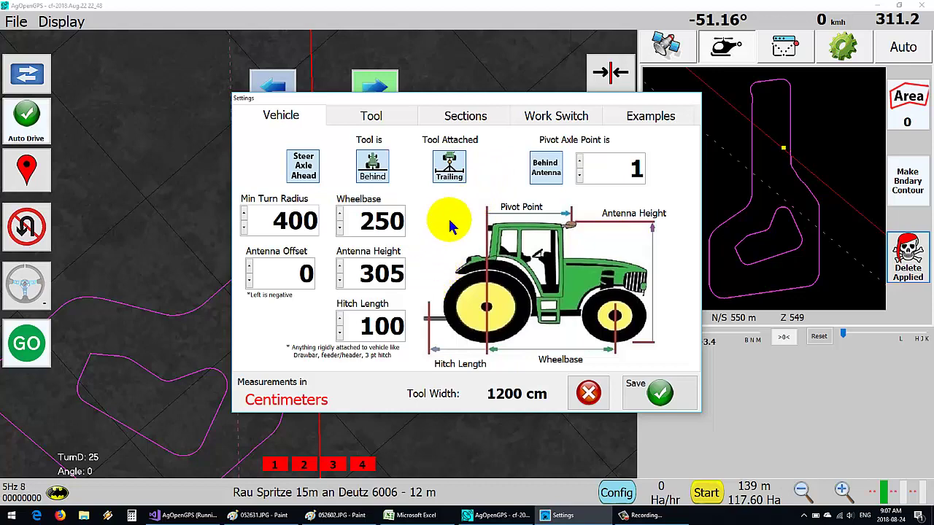
pyautogui.press('Escape')
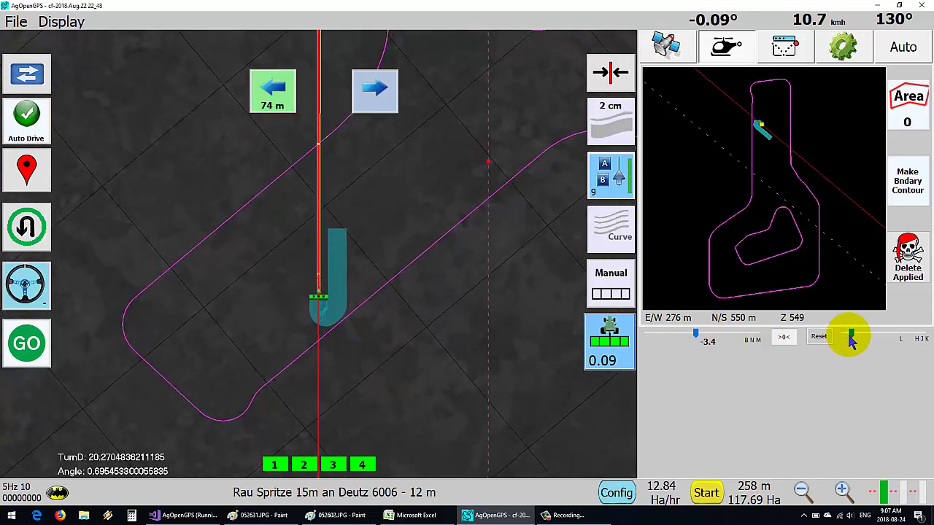
# Step: Set the vehicle's minimum turn radius to 1000 cm and save the settings
pyautogui.click(616, 493)
pyautogui.click(671, 386)
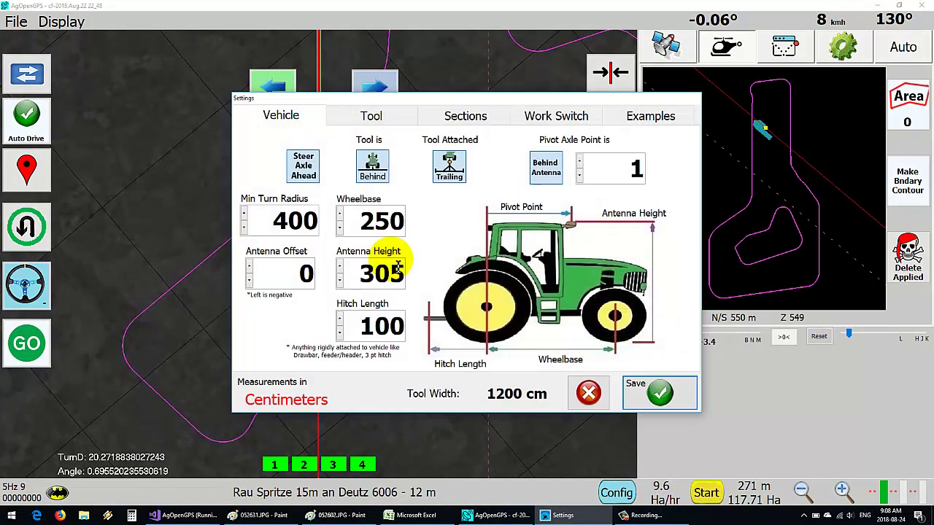
pyautogui.click(295, 222)
pyautogui.click(295, 225)
pyautogui.write('1000')
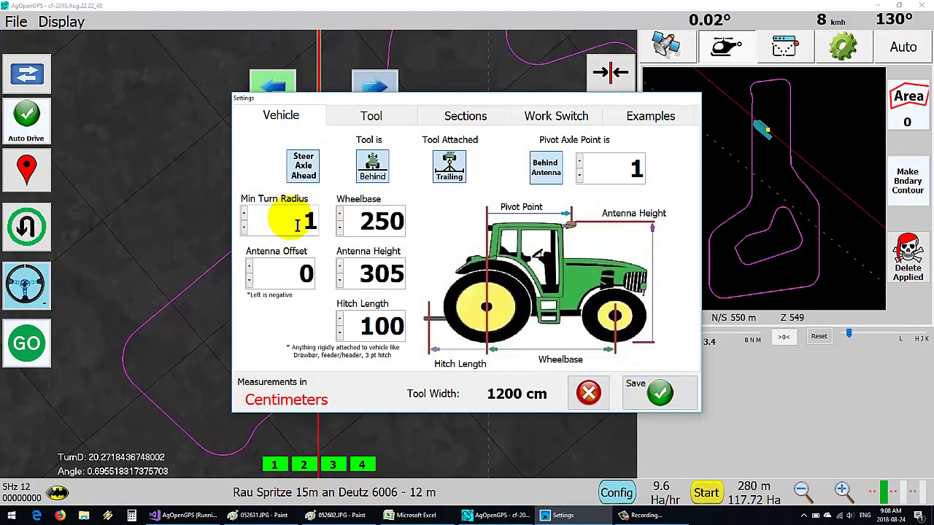
pyautogui.click(658, 393)
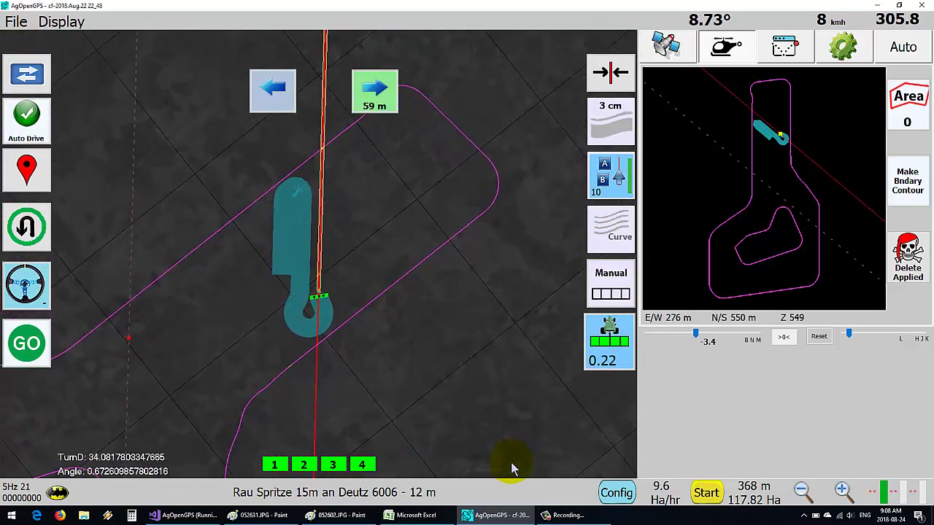
# Step: Enter a new minimum turn radius in the vehicle settings and save it
pyautogui.click(624, 495)
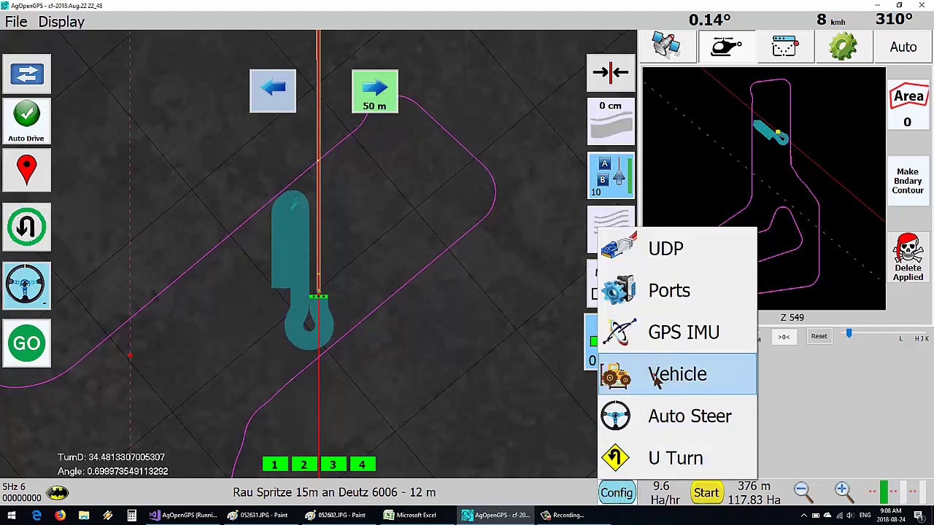
pyautogui.click(656, 375)
pyautogui.click(277, 228)
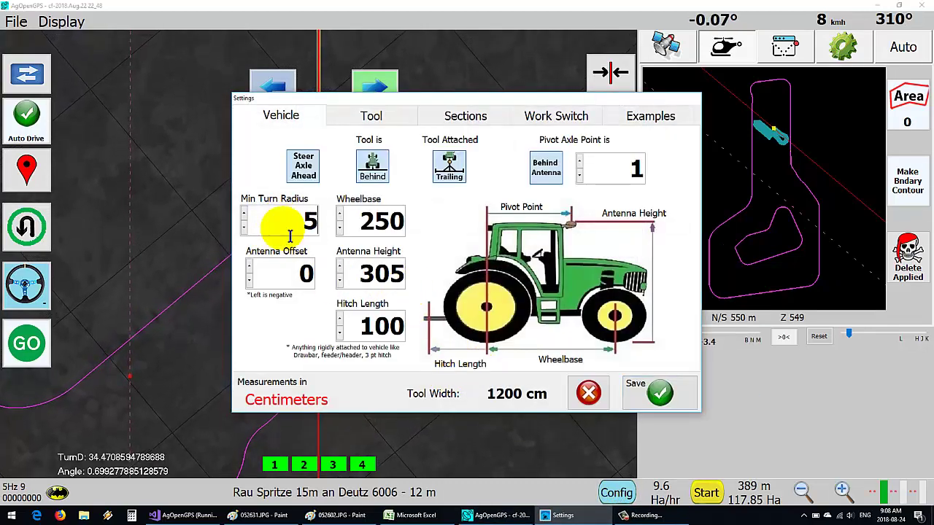
pyautogui.click(656, 392)
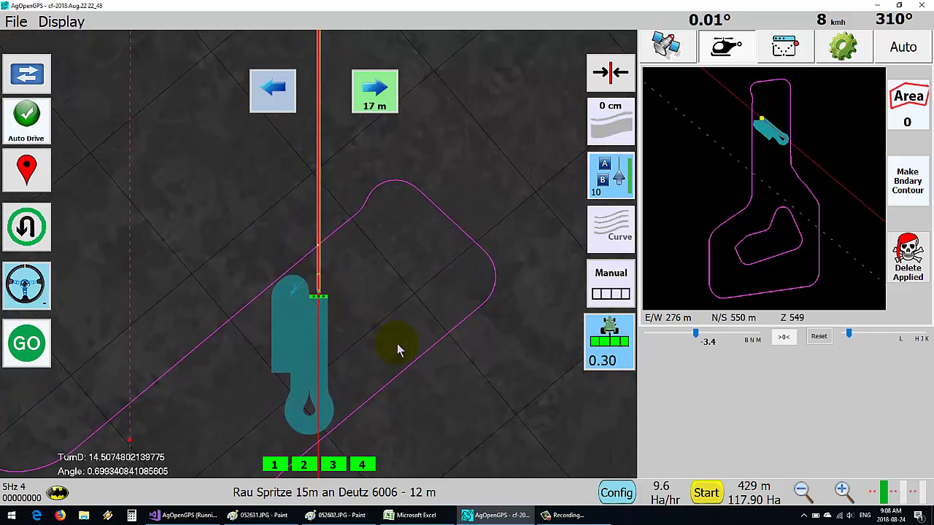
# Step: Set the AB line heading to 270 degrees, accept it, and raise the simulated driving speed to about 21.7 km/h
pyautogui.click(845, 494)
pyautogui.click(843, 494)
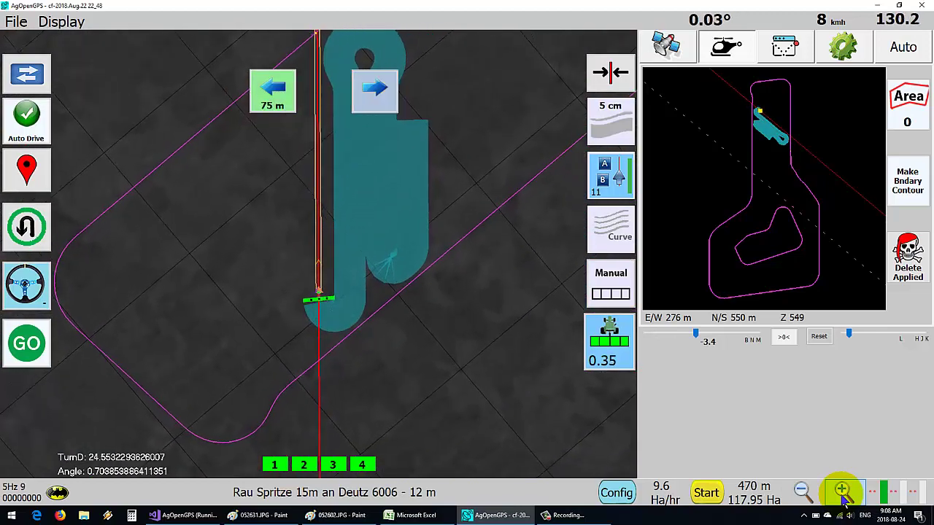
pyautogui.click(610, 176)
pyautogui.click(377, 221)
pyautogui.click(377, 221)
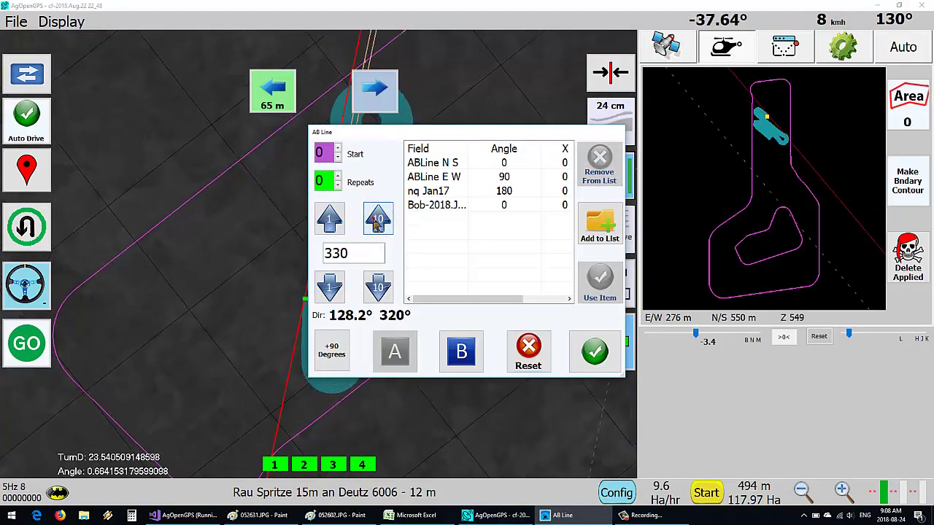
pyautogui.click(378, 287)
pyautogui.click(378, 287)
pyautogui.click(377, 287)
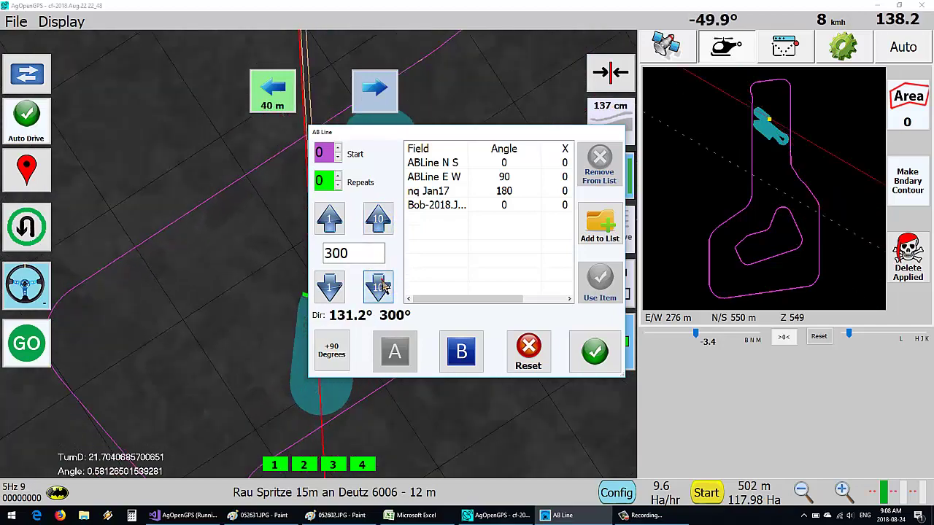
pyautogui.click(377, 287)
pyautogui.click(377, 287)
pyautogui.click(378, 287)
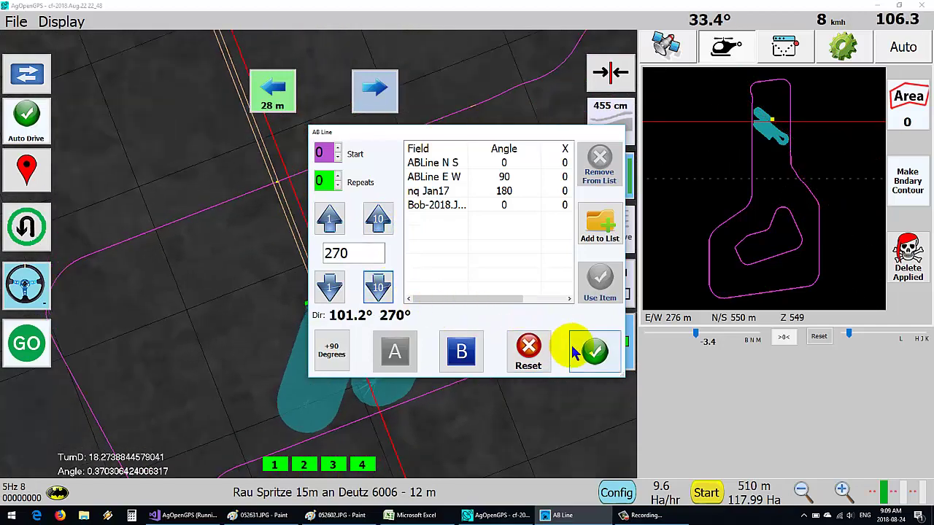
pyautogui.click(584, 354)
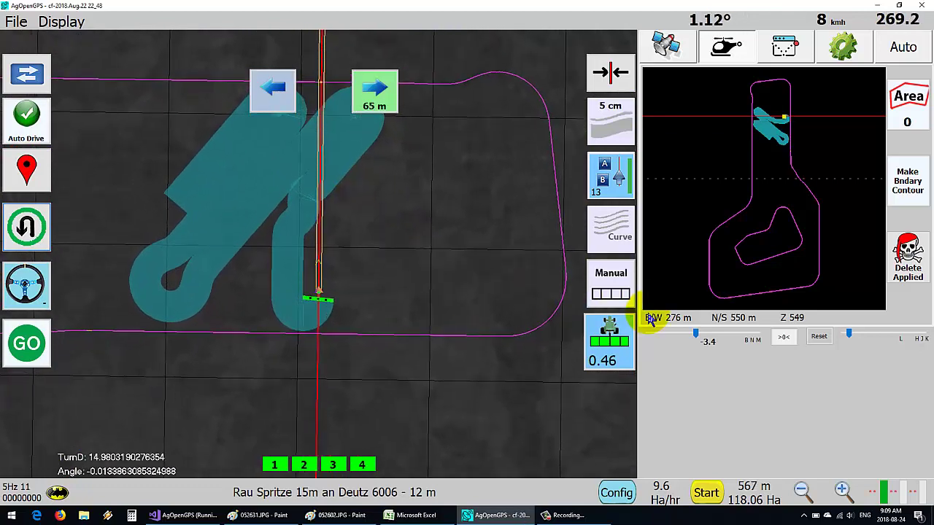
pyautogui.click(859, 337)
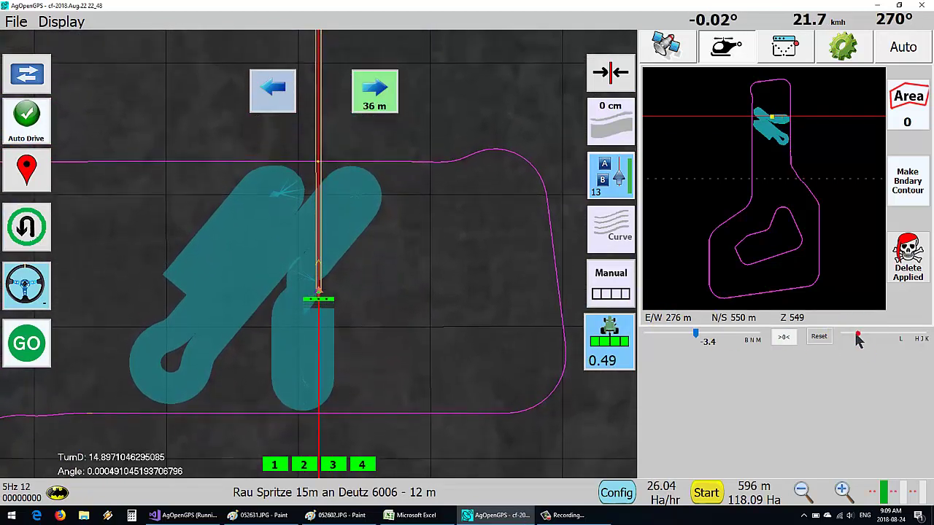
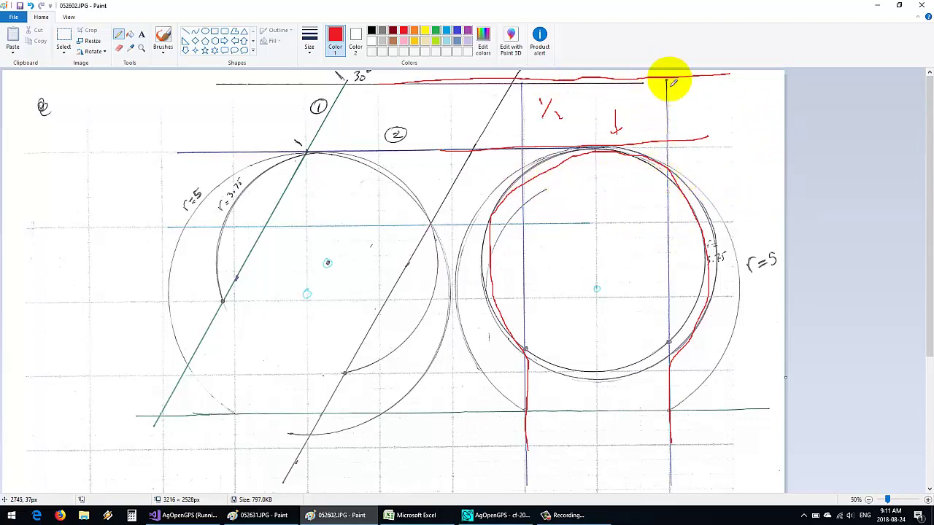
# Step: On 052602.JPG in Paint, draw small red marks along the upper boundary line and a red line labelled -30 beside the 30° angle
pyautogui.click(631, 84)
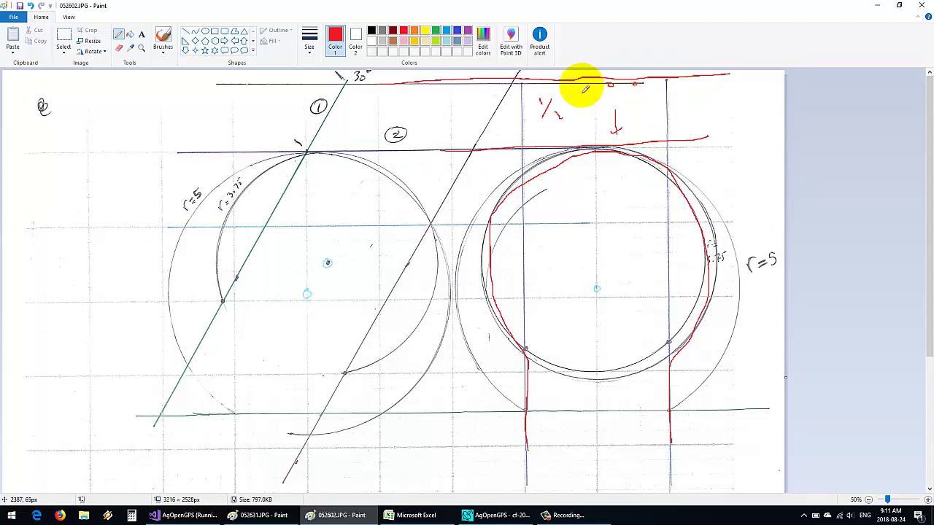
pyautogui.moveTo(581, 85)
pyautogui.mouseDown()
pyautogui.moveTo(636, 86)
pyautogui.moveTo(609, 79)
pyautogui.moveTo(652, 91)
pyautogui.mouseUp()
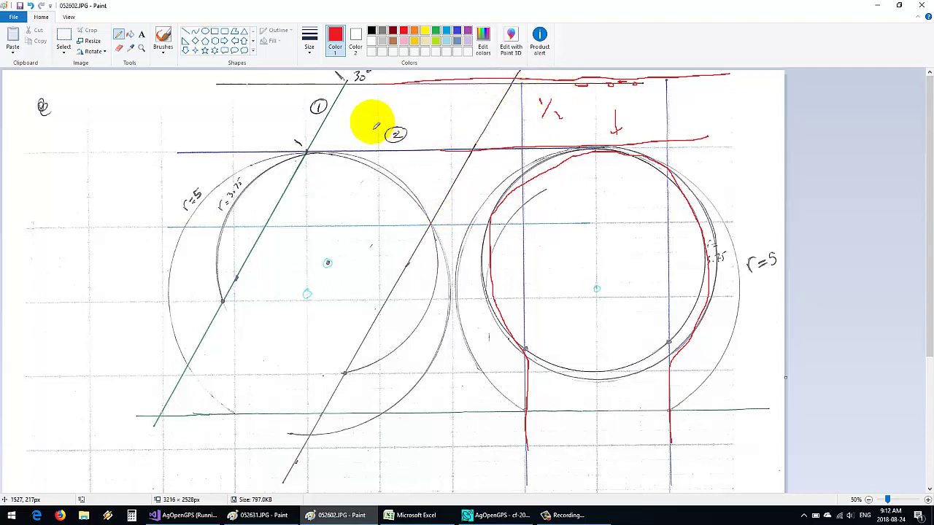
pyautogui.moveTo(407, 189)
pyautogui.mouseDown()
pyautogui.moveTo(351, 81)
pyautogui.moveTo(378, 101)
pyautogui.mouseUp()
pyautogui.moveTo(382, 97)
pyautogui.mouseDown()
pyautogui.moveTo(383, 105)
pyautogui.moveTo(395, 98)
pyautogui.mouseUp()
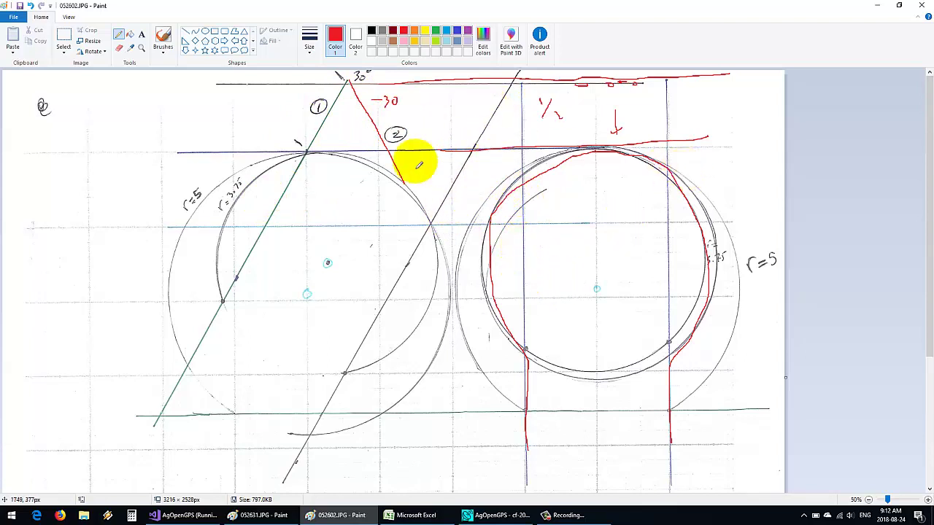
# Step: Sketch red path strokes around the second circle diagram, including short curves where the outer arc's lower ends meet the vertical lines
pyautogui.moveTo(483, 232); pyautogui.dragTo(436, 170)
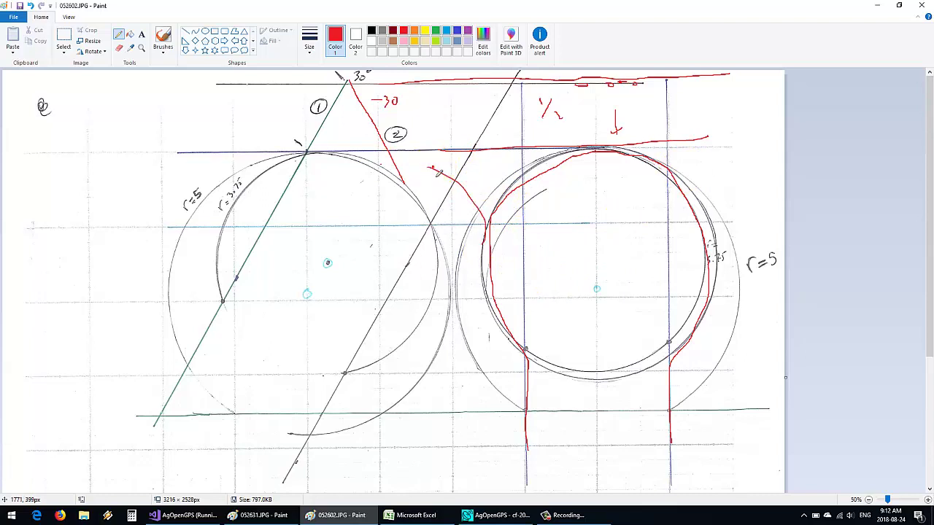
pyautogui.moveTo(555, 264)
pyautogui.mouseDown()
pyautogui.moveTo(551, 235)
pyautogui.moveTo(597, 184)
pyautogui.mouseUp()
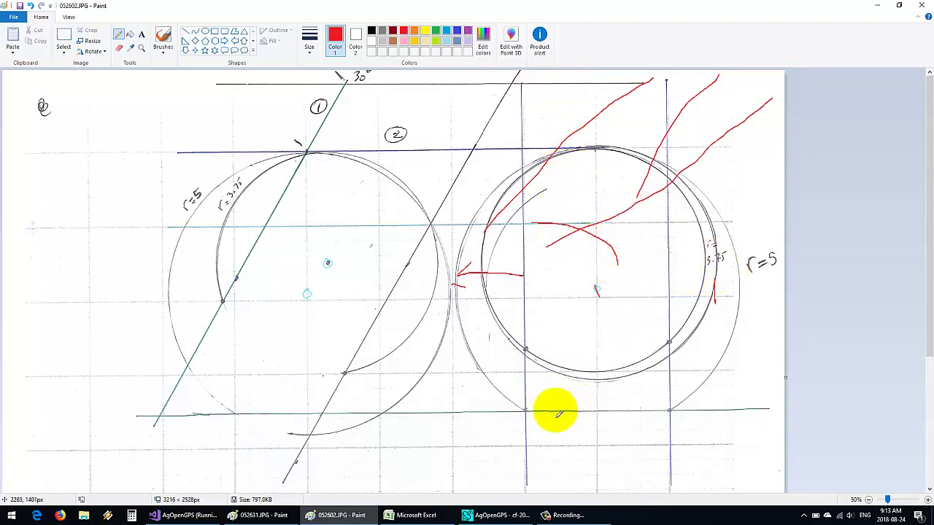
pyautogui.moveTo(513, 402); pyautogui.dragTo(532, 446)
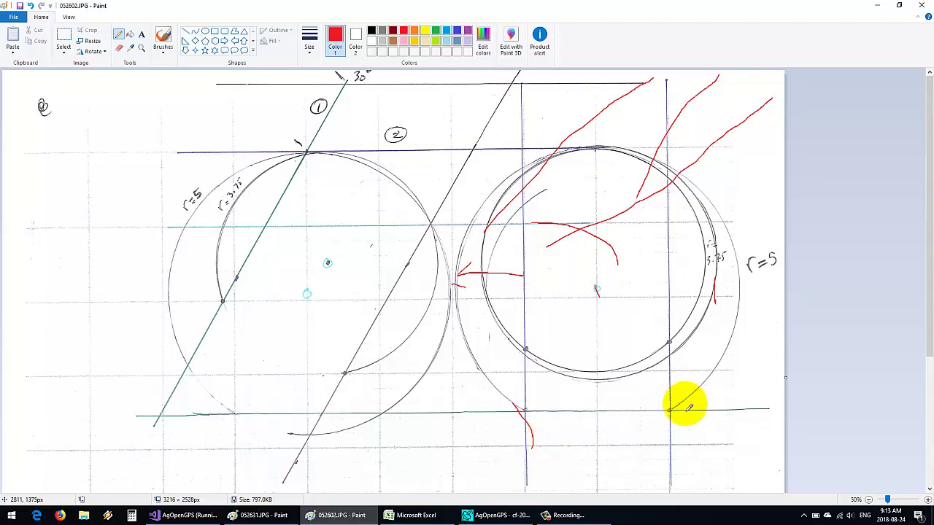
pyautogui.moveTo(682, 402); pyautogui.dragTo(665, 435)
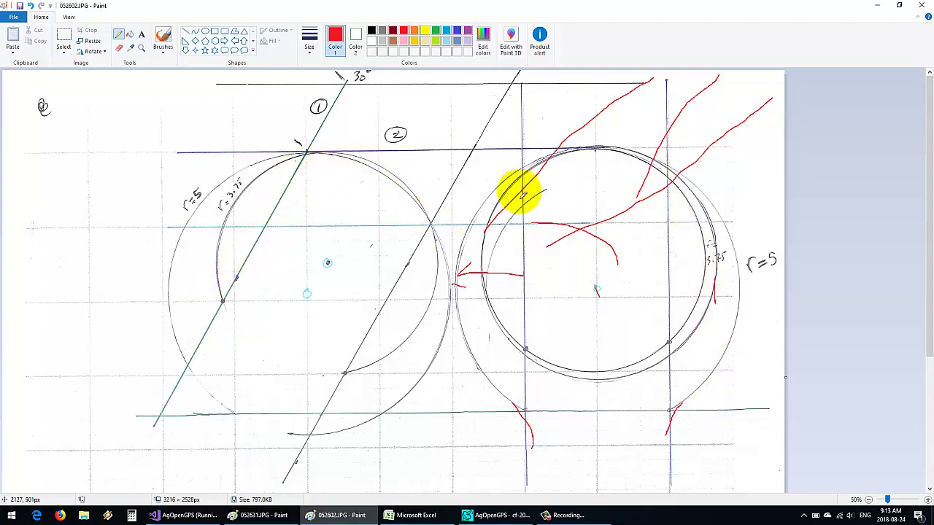
# Step: Switch to 052631.JPG, set the pencil to red with the thickest line, and circle the two arc tangent points on the 35° diagram
pyautogui.click(266, 515)
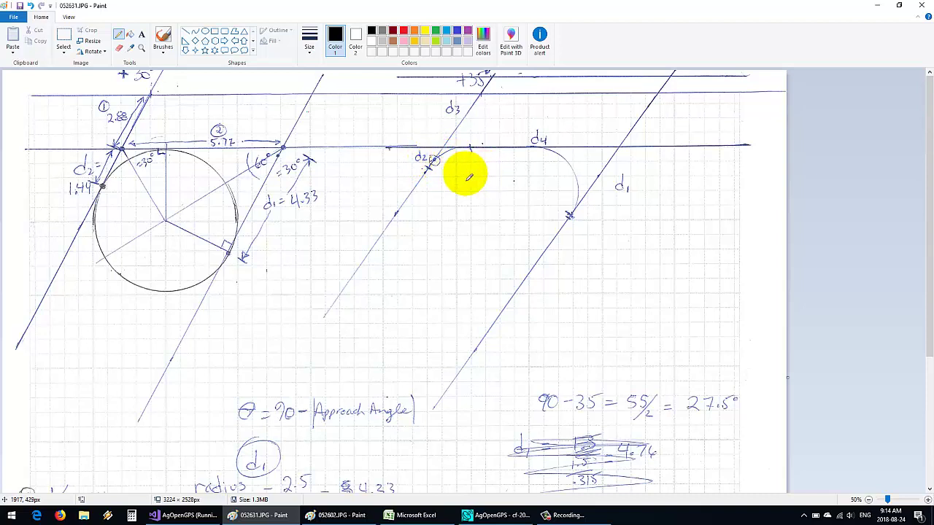
pyautogui.click(403, 30)
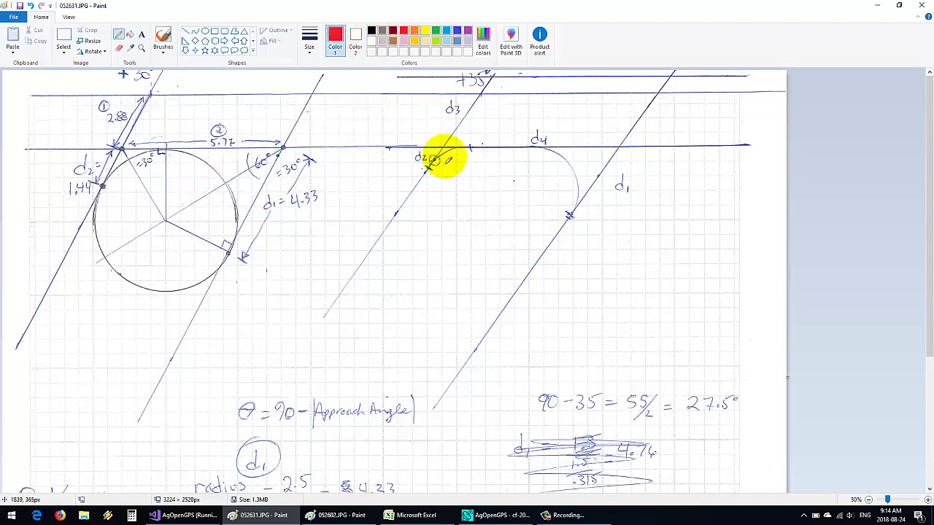
pyautogui.moveTo(429, 157); pyautogui.dragTo(432, 159)
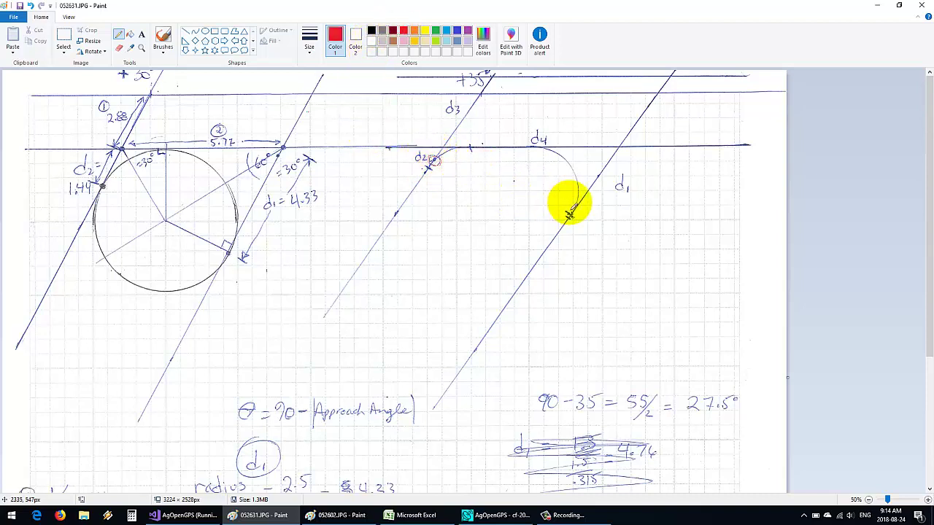
pyautogui.click(317, 49)
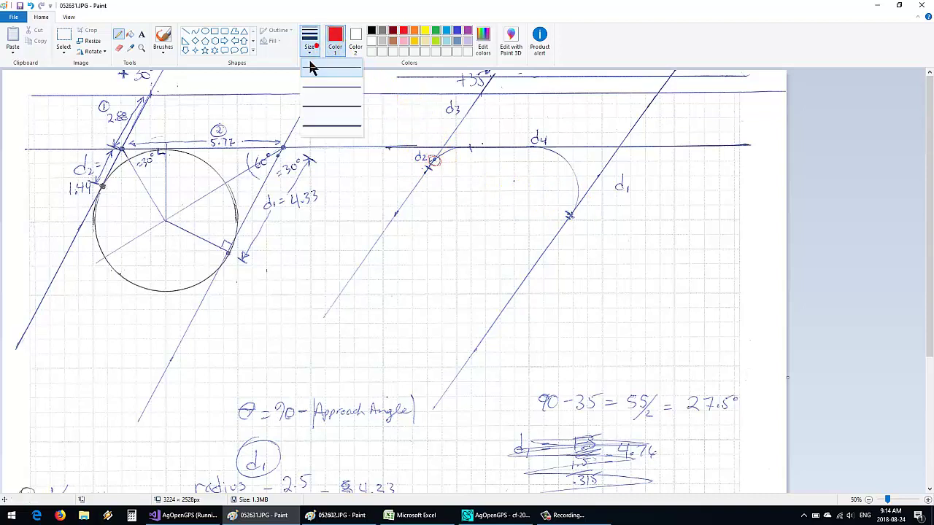
pyautogui.click(319, 124)
pyautogui.moveTo(560, 207); pyautogui.dragTo(564, 213)
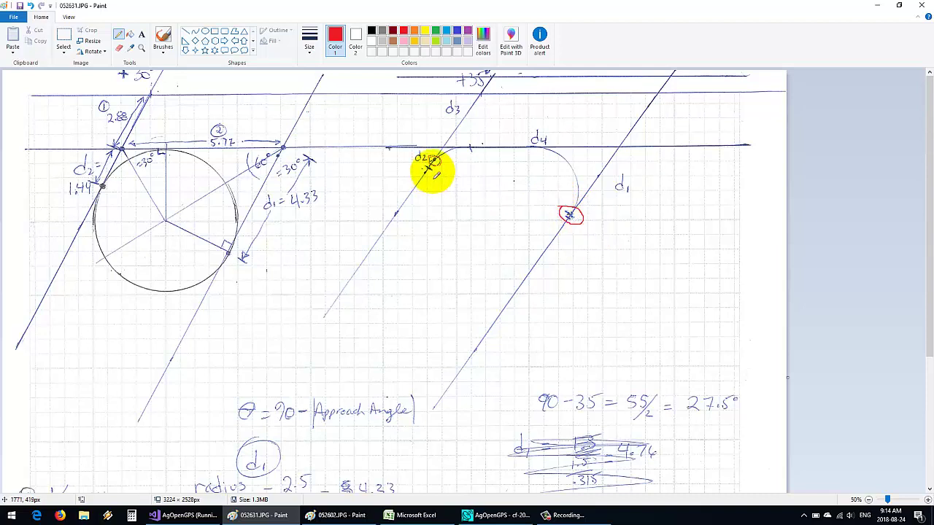
pyautogui.moveTo(433, 162); pyautogui.dragTo(431, 160)
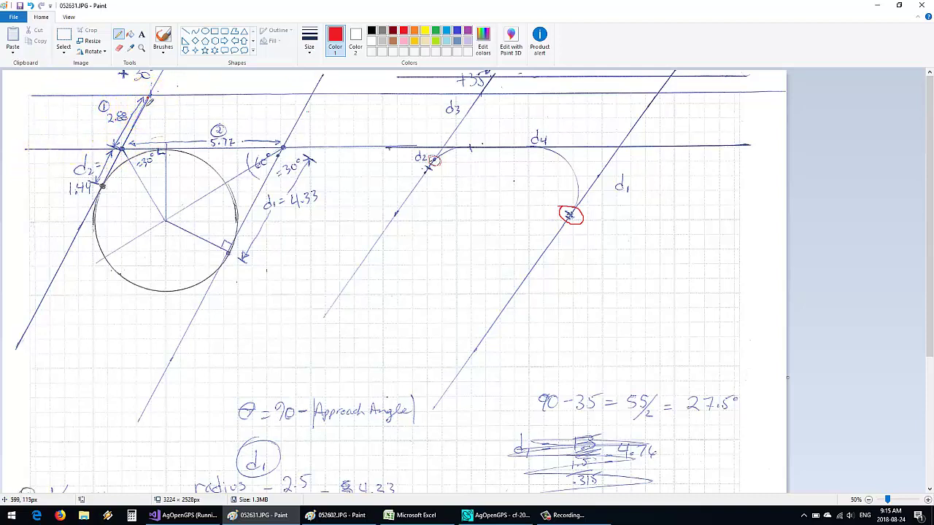
# Step: Draw red lines from the 30° path's upper boundary crossing to the line below, and trace the 5.77 segment in red
pyautogui.moveTo(150, 94); pyautogui.dragTo(54, 153)
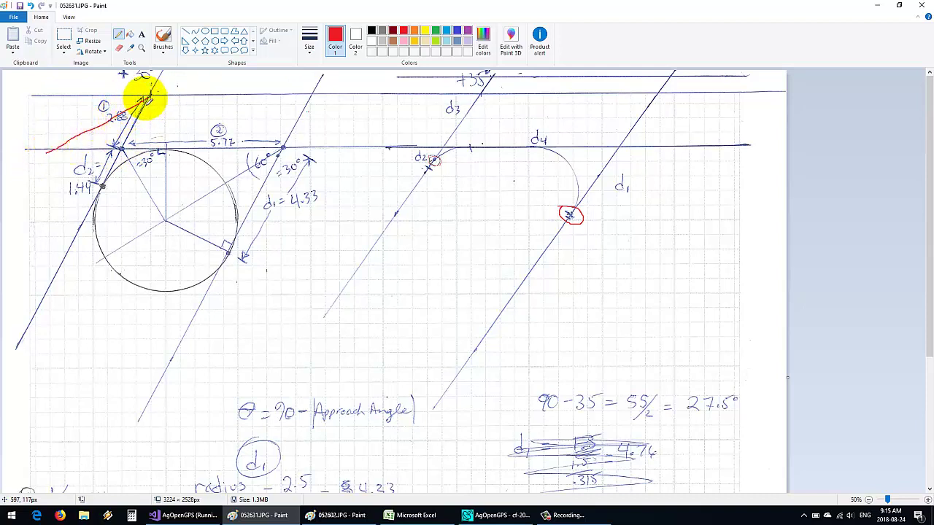
pyautogui.moveTo(145, 98); pyautogui.dragTo(3, 152)
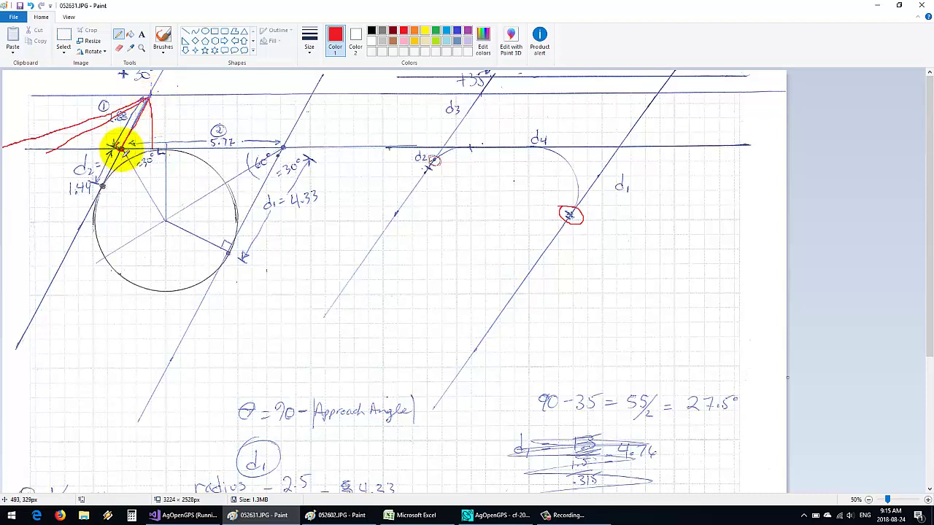
pyautogui.moveTo(119, 148); pyautogui.dragTo(281, 148)
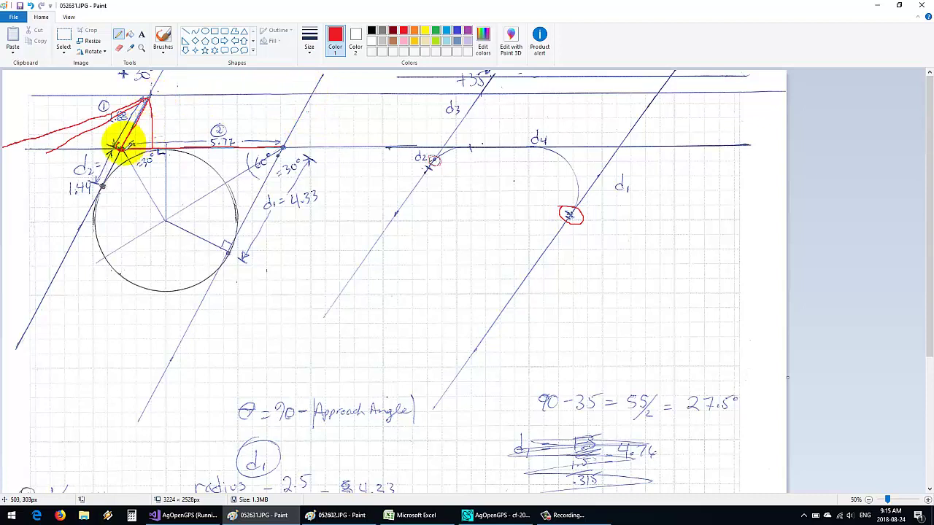
# Step: Circle both ends of the 5.77 segment in red, and sketch a separate red circle with a line touching it at a marked point
pyautogui.moveTo(286, 146); pyautogui.dragTo(282, 143)
pyautogui.moveTo(117, 146)
pyautogui.mouseDown()
pyautogui.moveTo(124, 150)
pyautogui.moveTo(118, 144)
pyautogui.mouseUp()
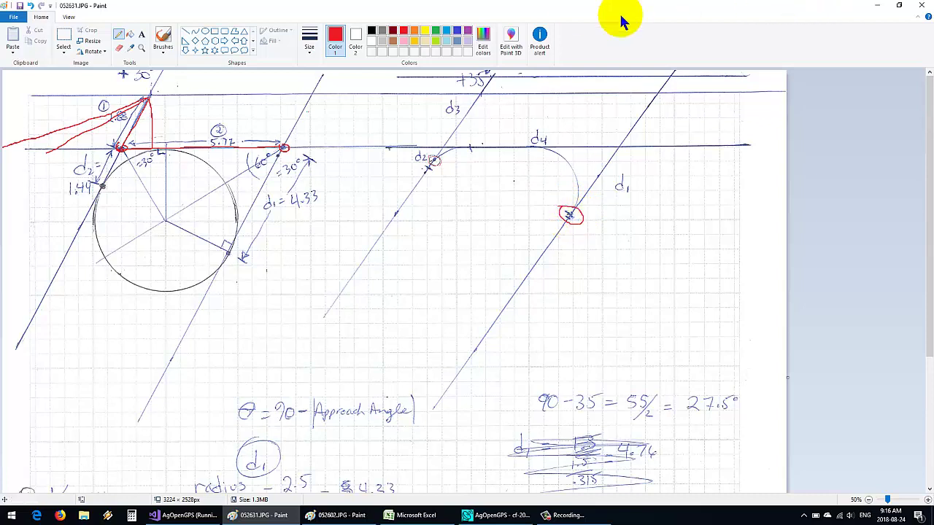
pyautogui.moveTo(661, 286)
pyautogui.mouseDown()
pyautogui.moveTo(687, 366)
pyautogui.moveTo(725, 322)
pyautogui.moveTo(703, 299)
pyautogui.moveTo(654, 288)
pyautogui.mouseUp()
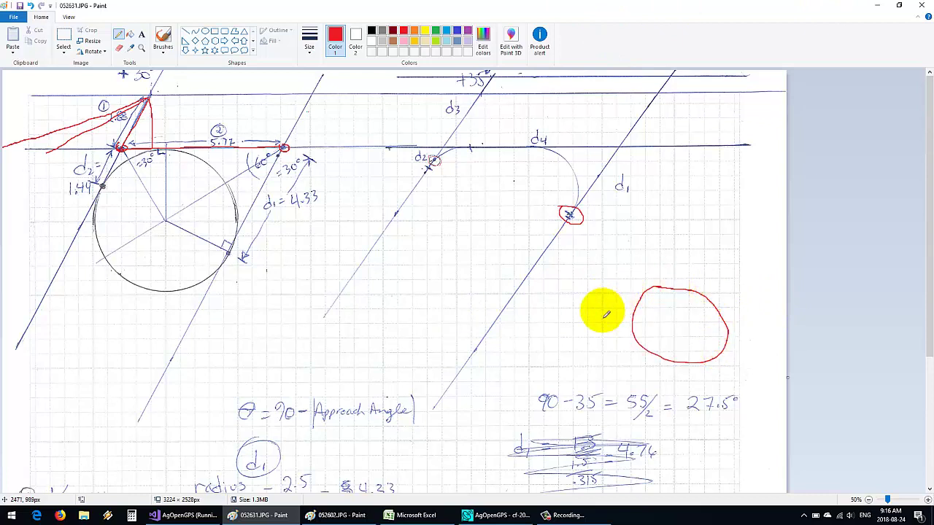
pyautogui.moveTo(602, 312); pyautogui.dragTo(786, 218)
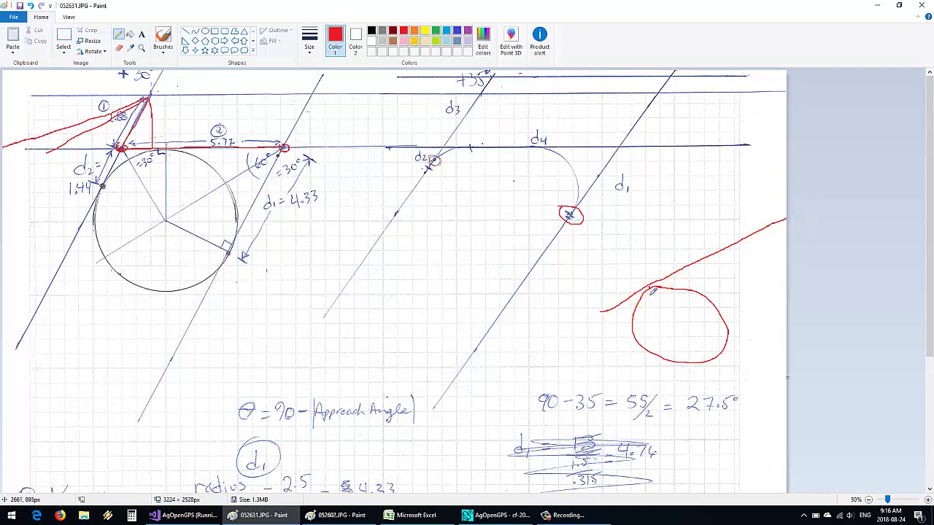
pyautogui.click(650, 288)
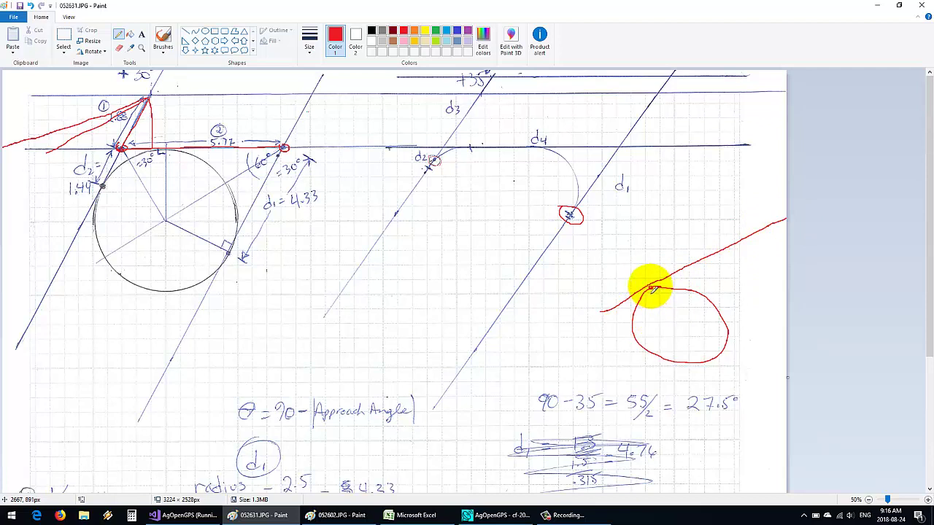
pyautogui.moveTo(652, 289); pyautogui.dragTo(671, 285)
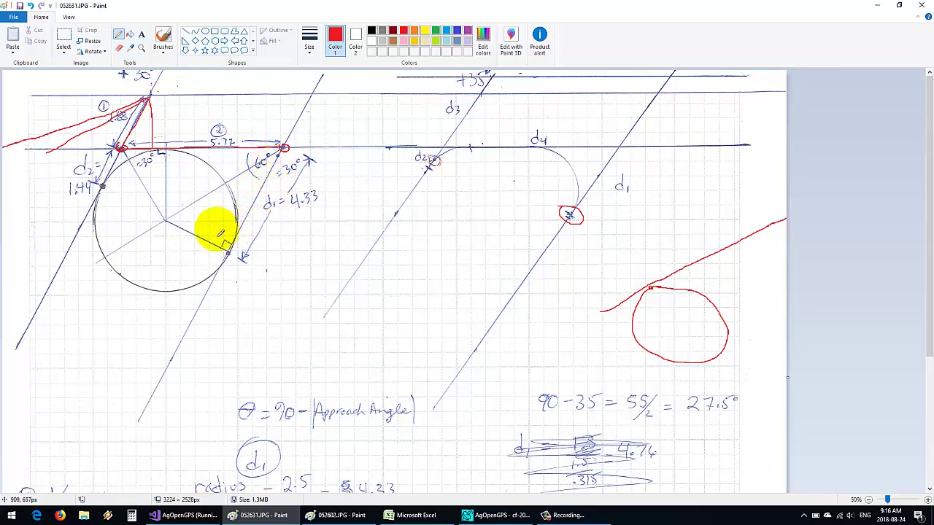
# Step: Trace the radius, d1 and d2 segments of the 30° diagram in red, and circle the tangent points and both 30° labels
pyautogui.moveTo(167, 220); pyautogui.dragTo(229, 252)
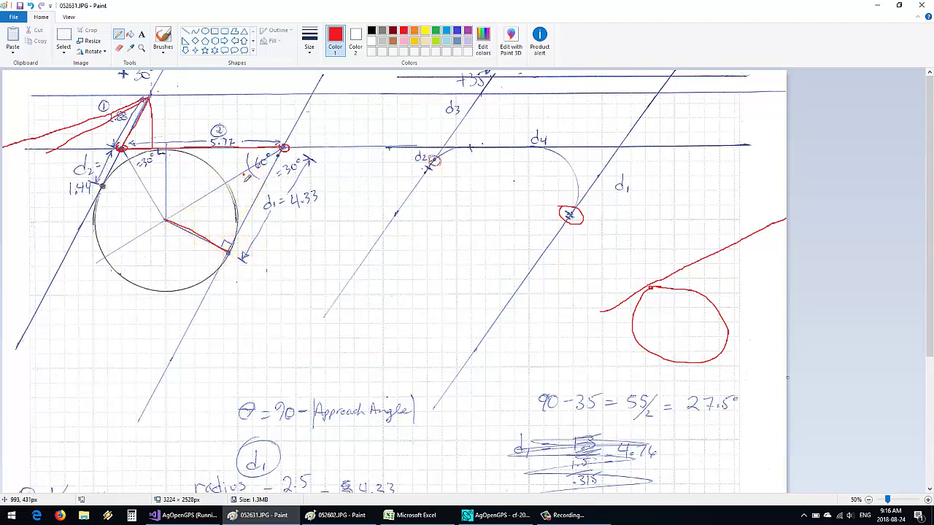
pyautogui.moveTo(243, 175)
pyautogui.mouseDown()
pyautogui.moveTo(256, 197)
pyautogui.moveTo(242, 208)
pyautogui.moveTo(252, 199)
pyautogui.mouseUp()
pyautogui.click(243, 195)
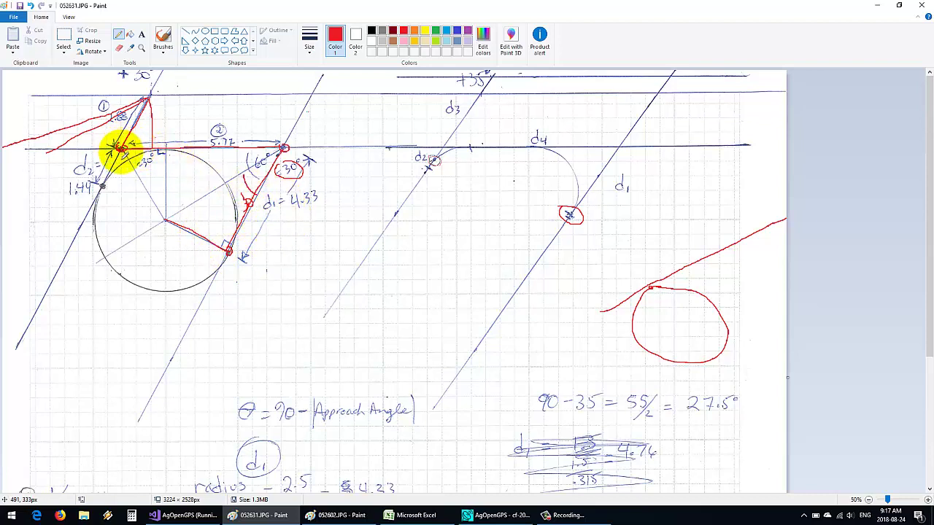
pyautogui.moveTo(104, 179)
pyautogui.mouseDown()
pyautogui.moveTo(101, 189)
pyautogui.moveTo(108, 182)
pyautogui.mouseUp()
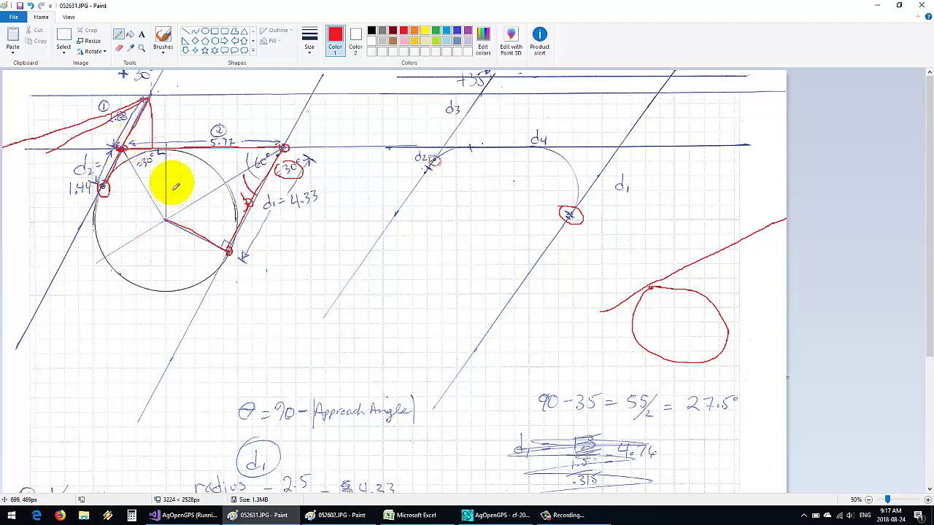
pyautogui.moveTo(159, 148); pyautogui.dragTo(126, 148)
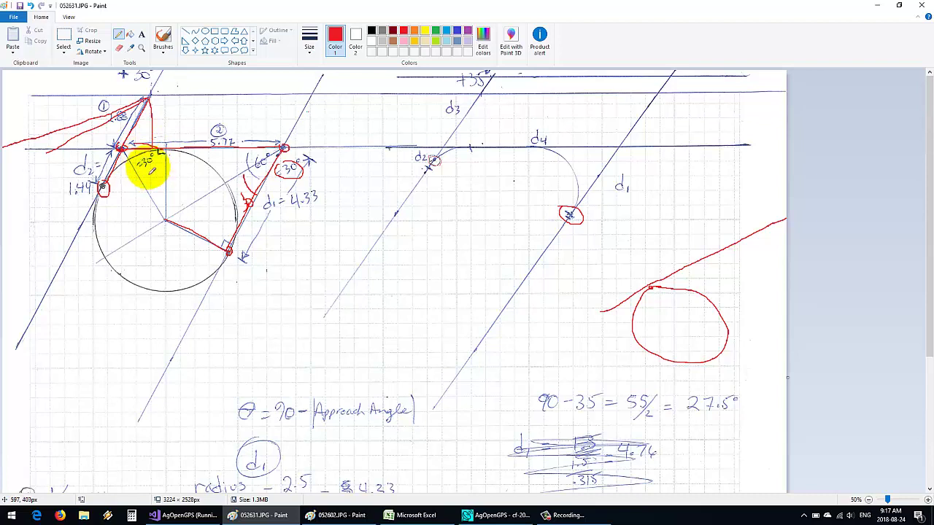
pyautogui.moveTo(154, 153); pyautogui.dragTo(153, 158)
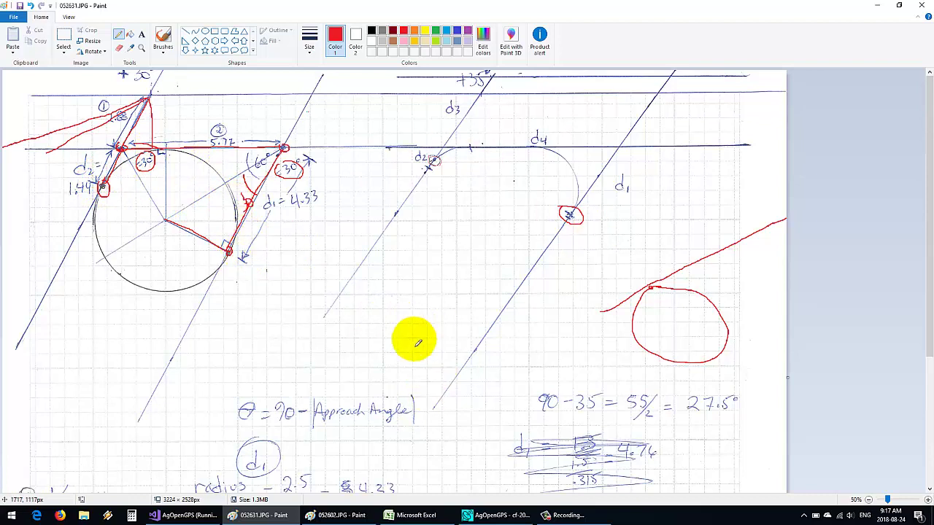
# Step: Sketch a red bulb-shaped turn below the 35° diagram, trace its full turn path, and add a second path curving away at d2
pyautogui.moveTo(393, 353)
pyautogui.mouseDown()
pyautogui.moveTo(373, 322)
pyautogui.moveTo(376, 275)
pyautogui.moveTo(416, 256)
pyautogui.moveTo(443, 292)
pyautogui.moveTo(423, 370)
pyautogui.mouseUp()
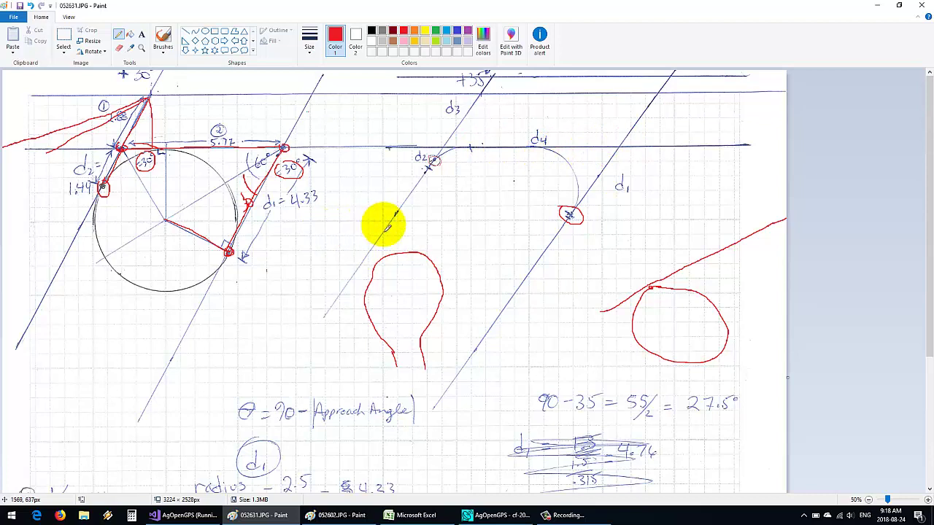
pyautogui.moveTo(385, 223)
pyautogui.mouseDown()
pyautogui.moveTo(447, 157)
pyautogui.moveTo(524, 155)
pyautogui.moveTo(570, 175)
pyautogui.moveTo(581, 193)
pyautogui.moveTo(568, 214)
pyautogui.mouseUp()
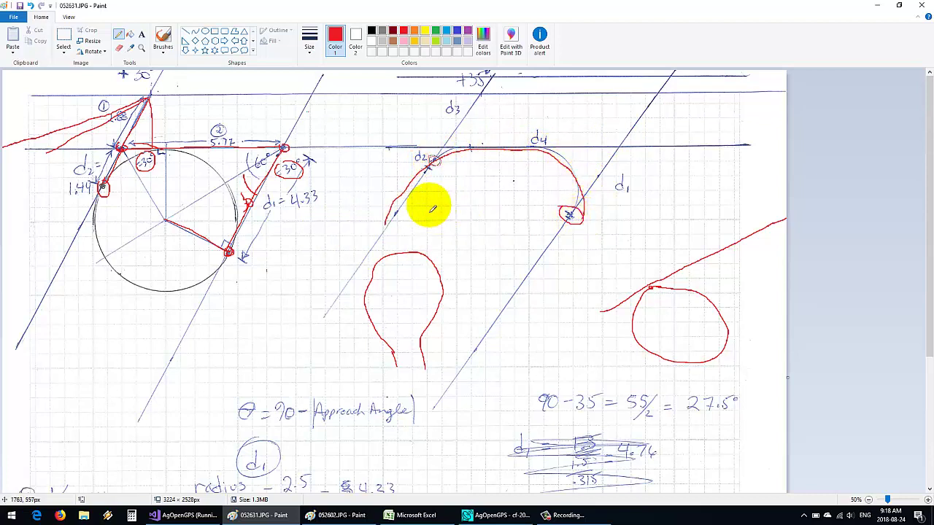
pyautogui.moveTo(429, 152)
pyautogui.mouseDown()
pyautogui.moveTo(354, 152)
pyautogui.moveTo(310, 201)
pyautogui.mouseUp()
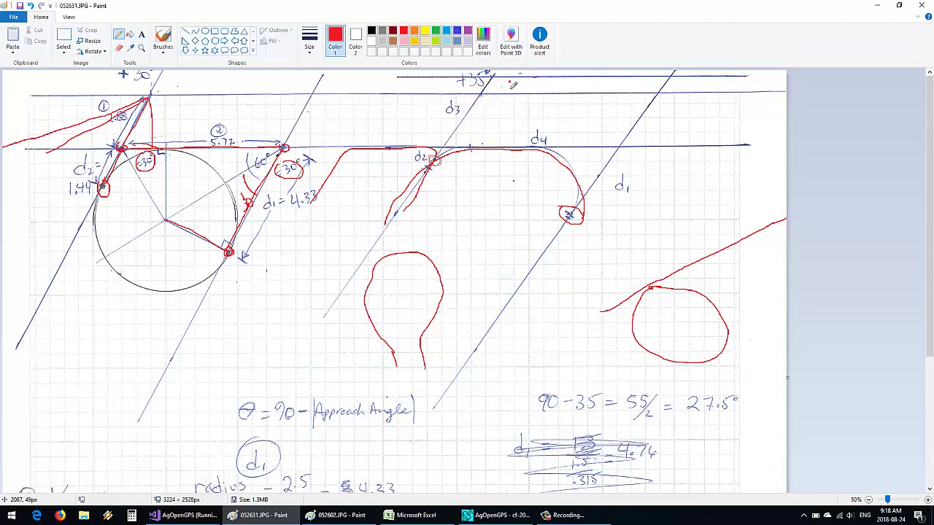
# Step: Draw a long red line past the 35° arc's d1 side, add a branching curve and a second arc stroke, and circle the +35 boundary crossing
pyautogui.moveTo(510, 82)
pyautogui.mouseDown()
pyautogui.moveTo(610, 235)
pyautogui.moveTo(744, 356)
pyautogui.mouseUp()
pyautogui.moveTo(599, 227)
pyautogui.mouseDown()
pyautogui.moveTo(581, 177)
pyautogui.moveTo(593, 163)
pyautogui.moveTo(687, 149)
pyautogui.mouseUp()
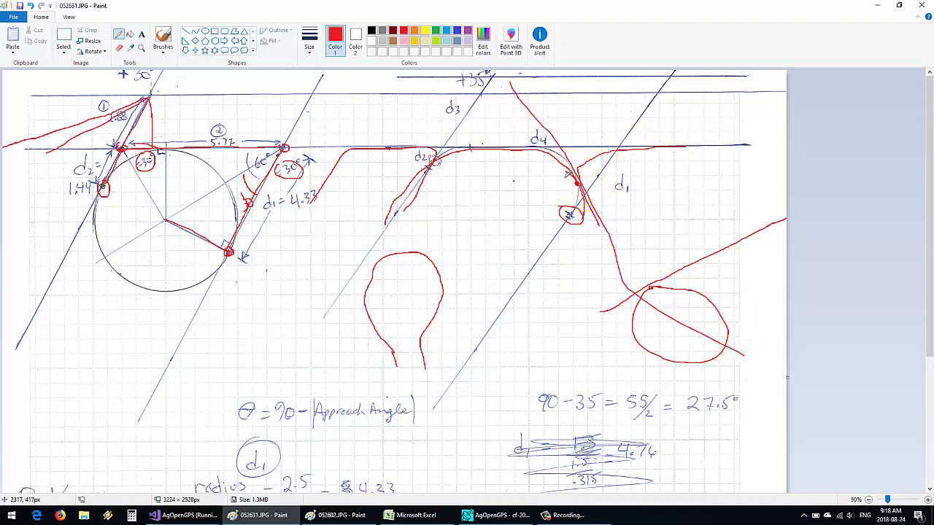
pyautogui.moveTo(576, 182)
pyautogui.mouseDown()
pyautogui.moveTo(538, 163)
pyautogui.moveTo(479, 155)
pyautogui.mouseUp()
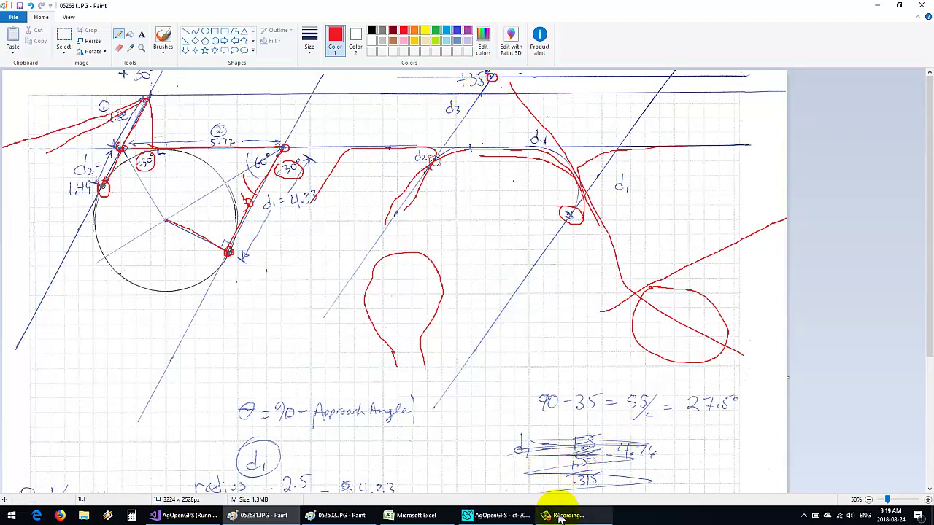
# Step: Switch to AgOpenGPS, set the simulated tractor driving at about 10.7 km/h, and run a U-turn to the left
pyautogui.click(496, 515)
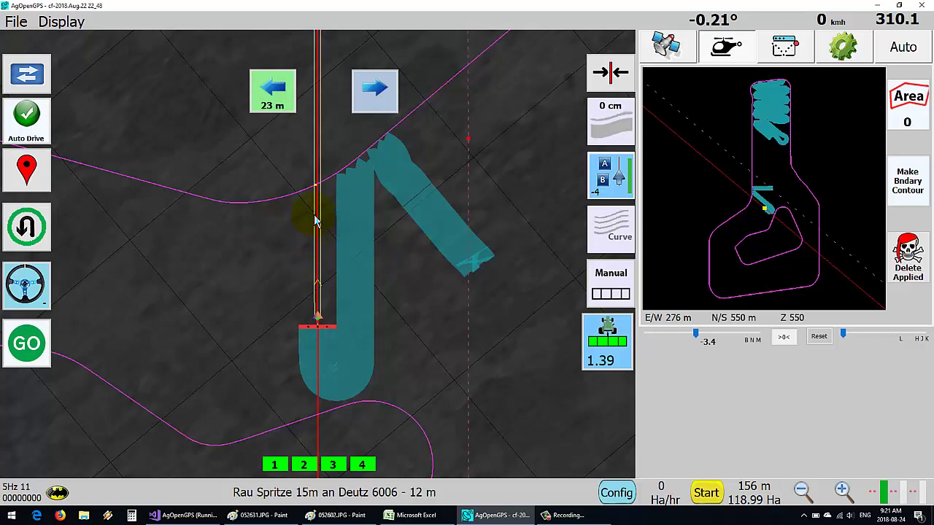
pyautogui.click(359, 231)
pyautogui.click(356, 239)
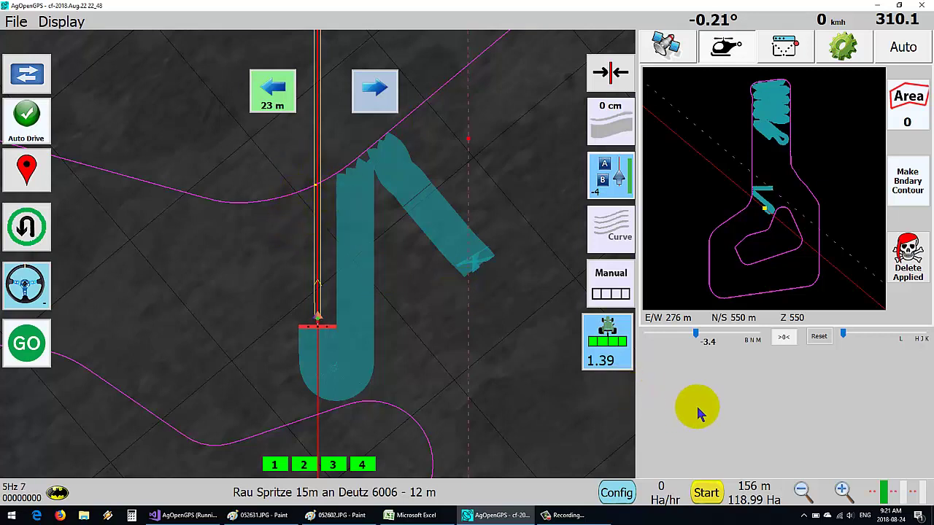
pyautogui.click(350, 325)
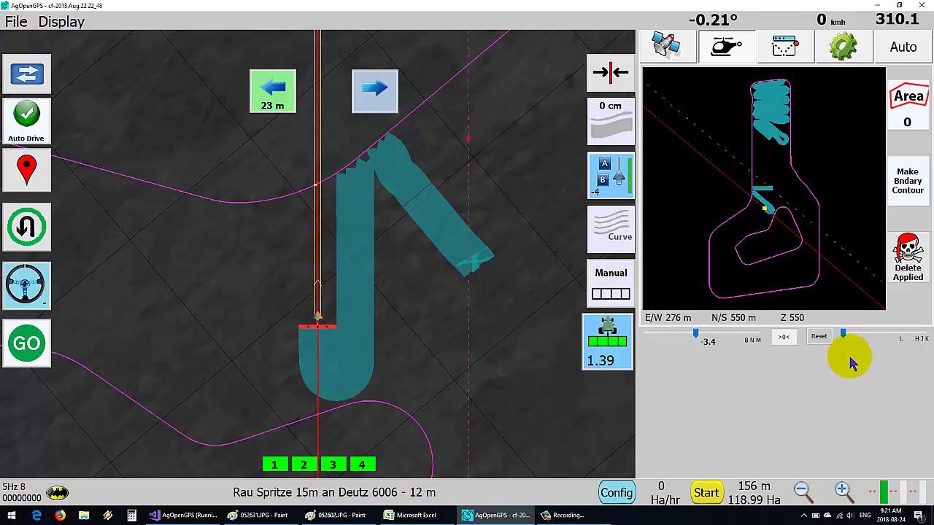
pyautogui.click(859, 335)
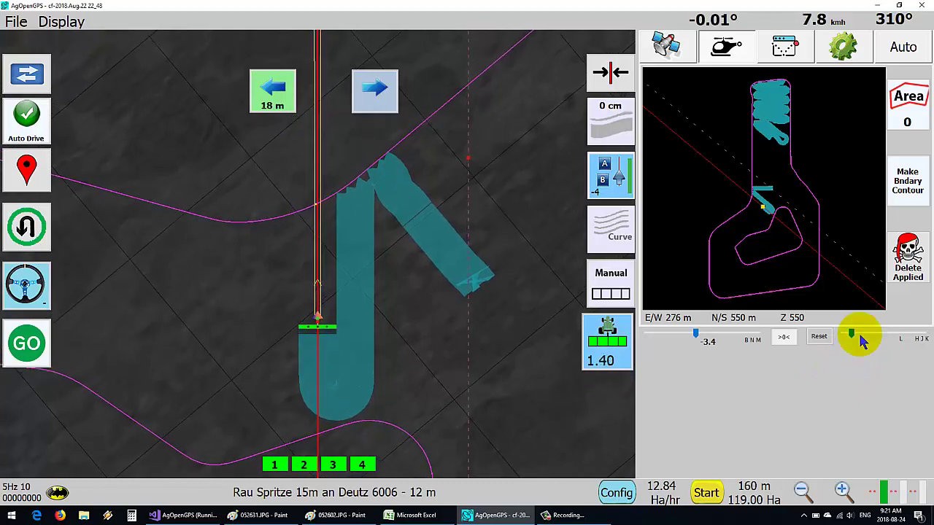
pyautogui.click(274, 110)
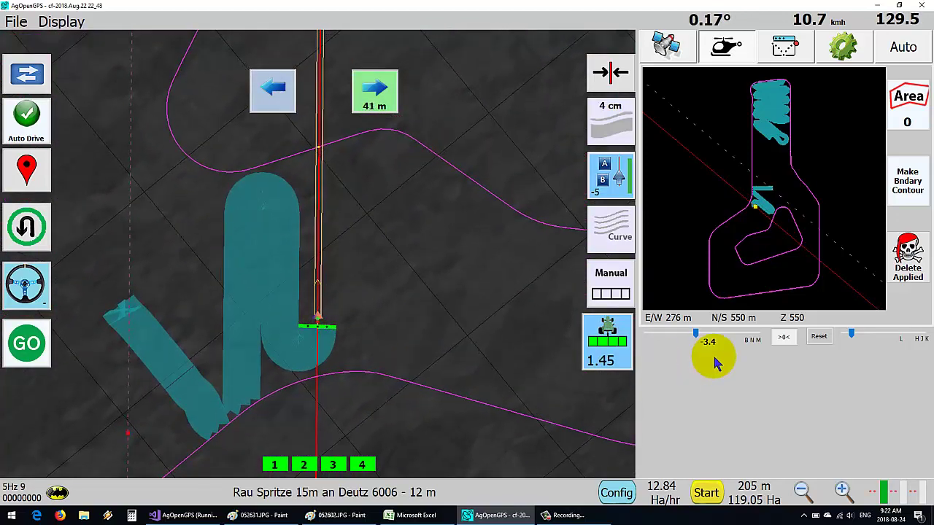
# Step: Raise the simulated speed to about 19.5 km/h, run the right U-turn, and stop the tractor at the start of the following left turn
pyautogui.click(850, 333)
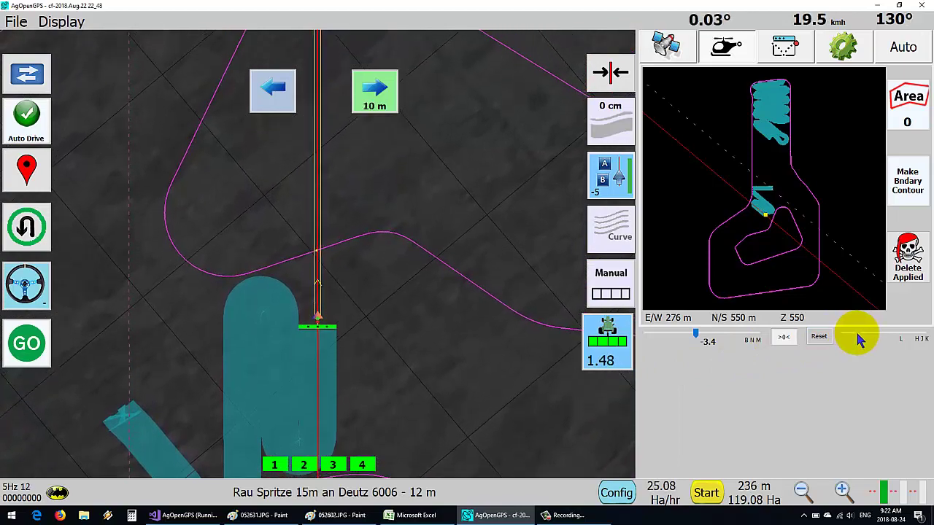
pyautogui.click(856, 340)
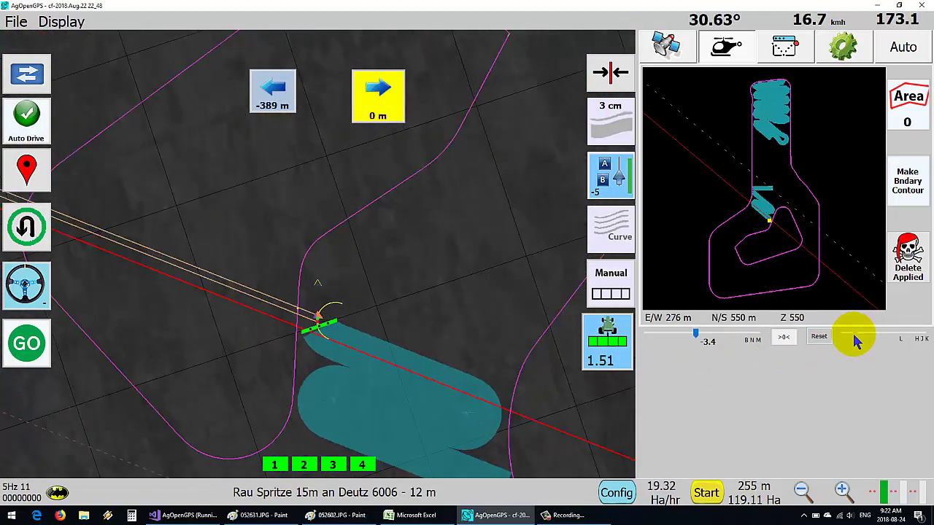
pyautogui.click(842, 337)
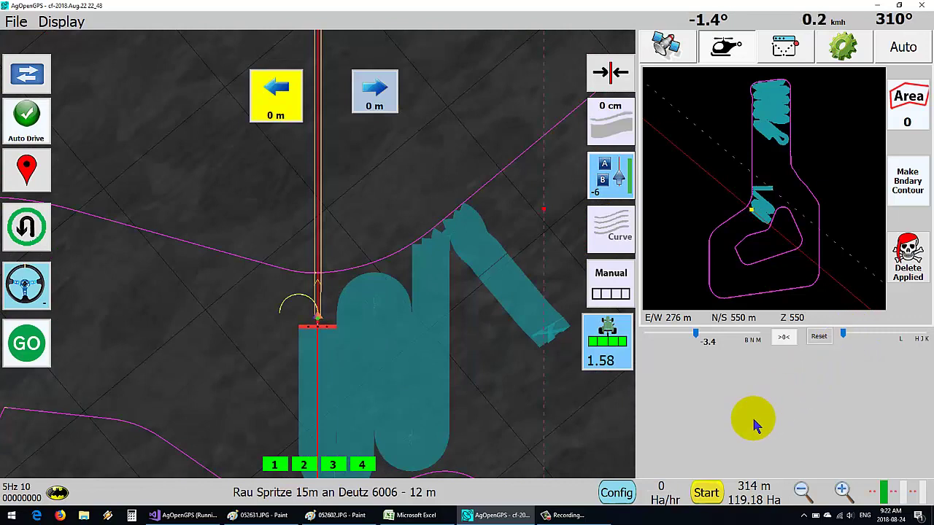
# Step: Zoom in on the stopped tractor and examine the left U-turn arc in relation to the boundary and the worked area
pyautogui.click(842, 491)
pyautogui.click(843, 490)
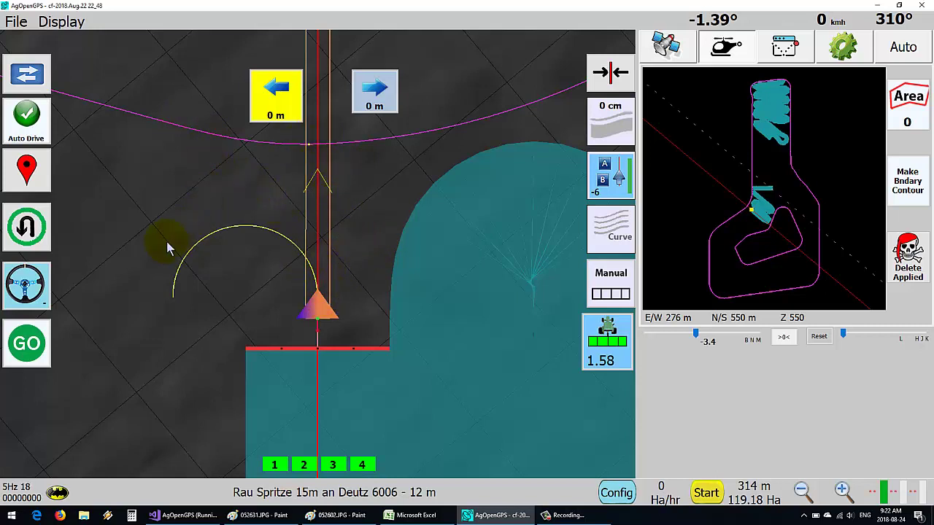
pyautogui.click(407, 373)
pyautogui.click(430, 261)
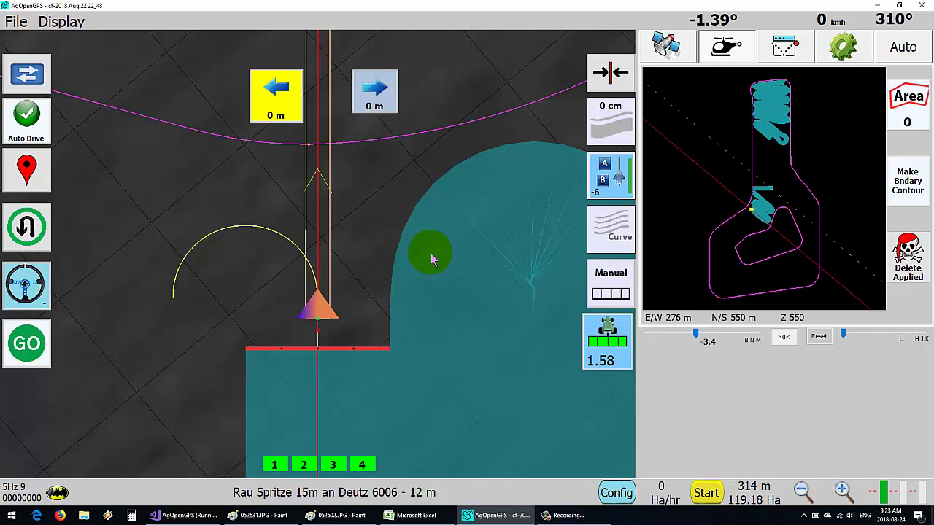
pyautogui.click(763, 192)
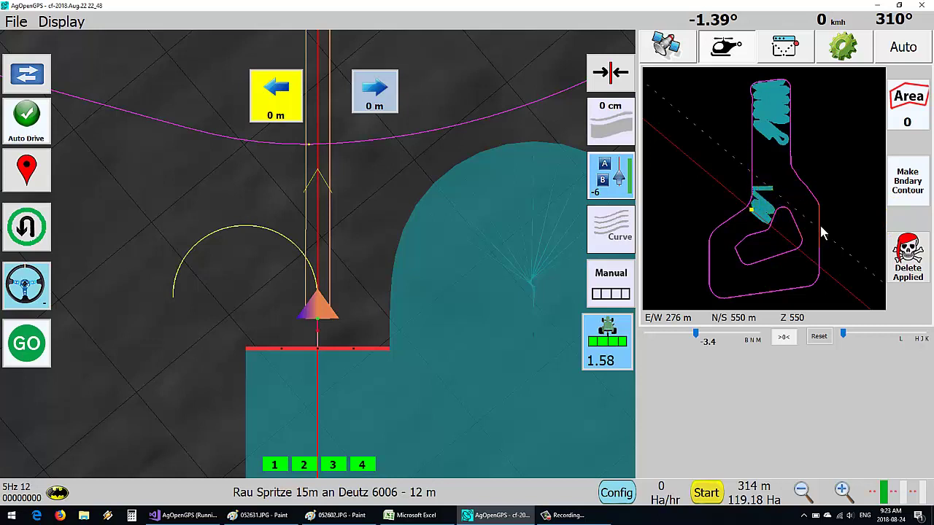
pyautogui.click(767, 211)
pyautogui.click(786, 223)
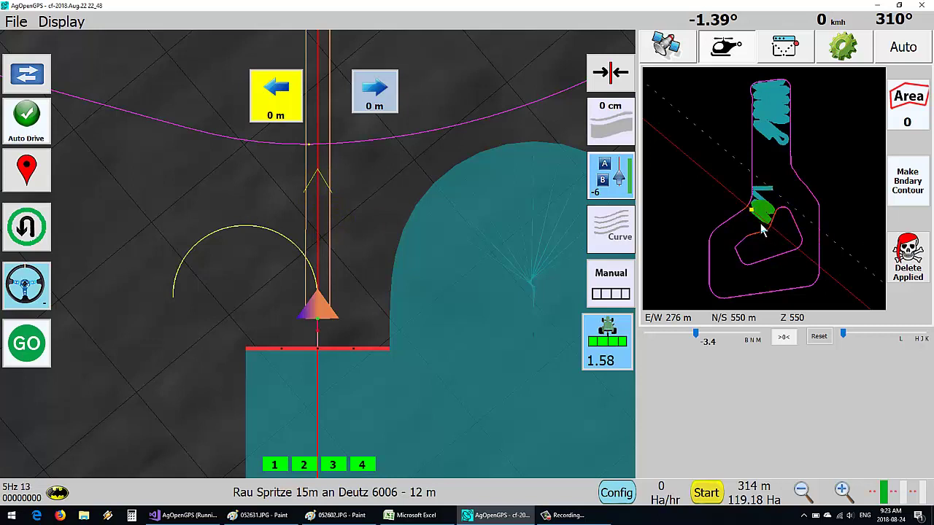